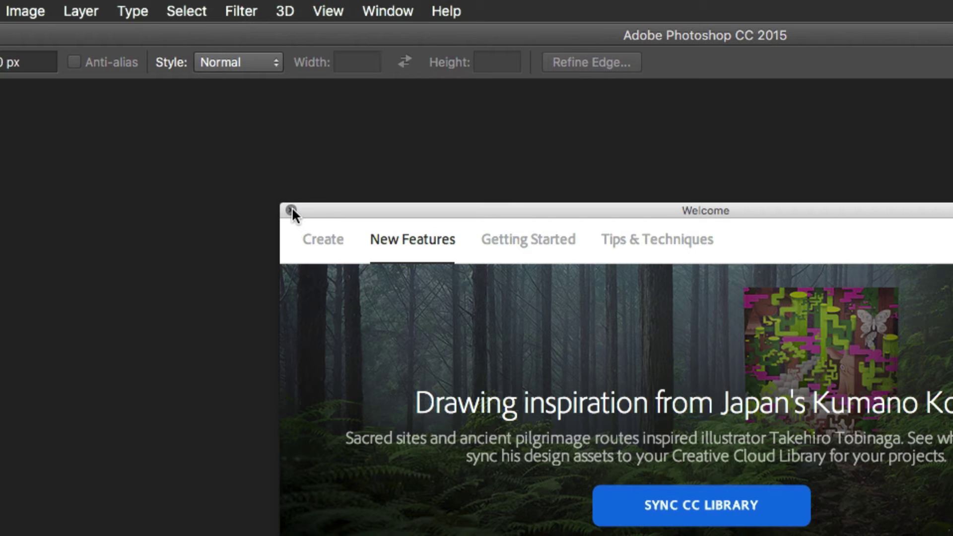
Dismiss the Welcome screen and open Red_Panda.tif through File > Open.
left_click(291, 210)
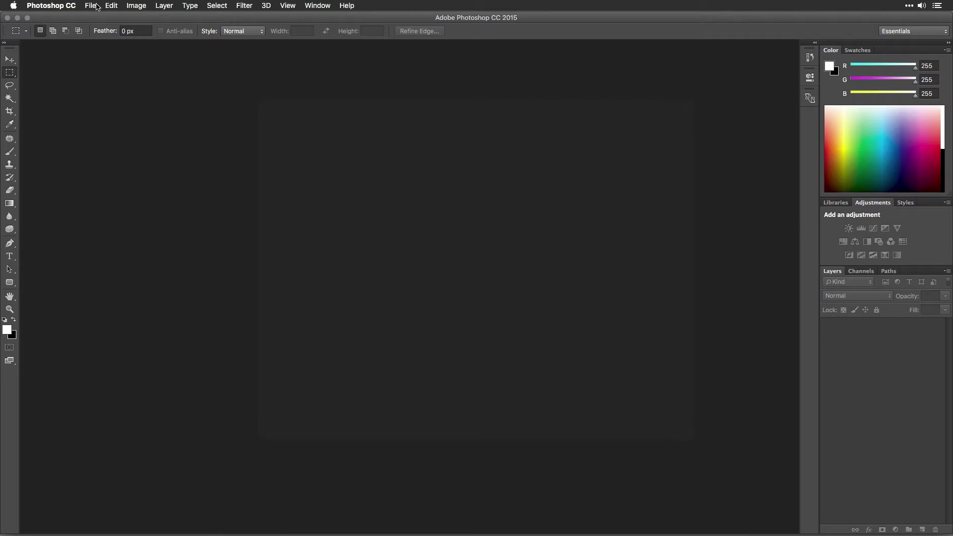
left_click(96, 5)
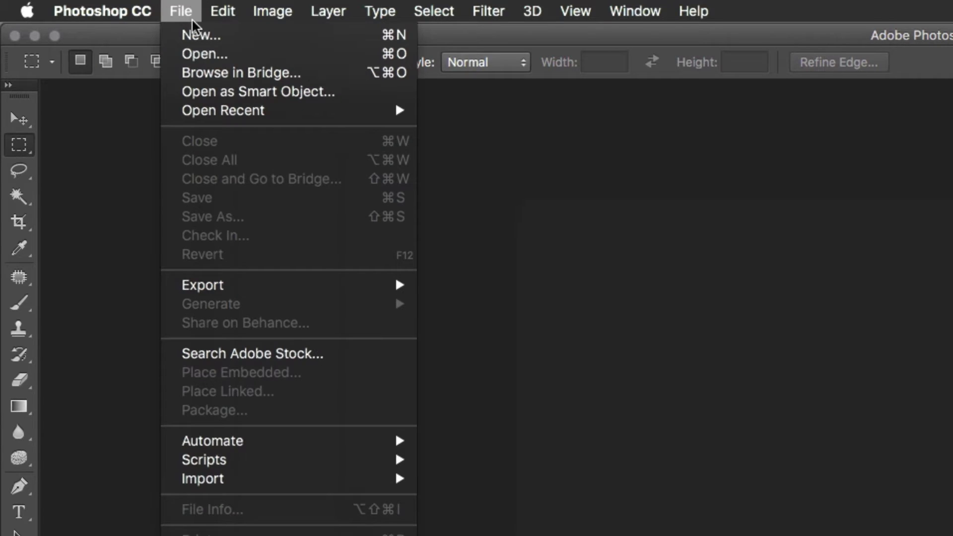
left_click(192, 49)
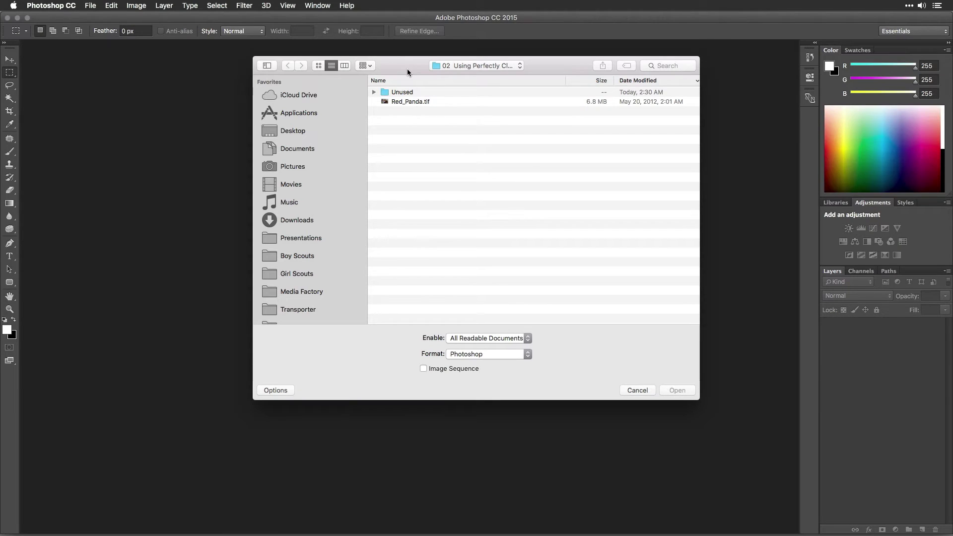
left_click(420, 102)
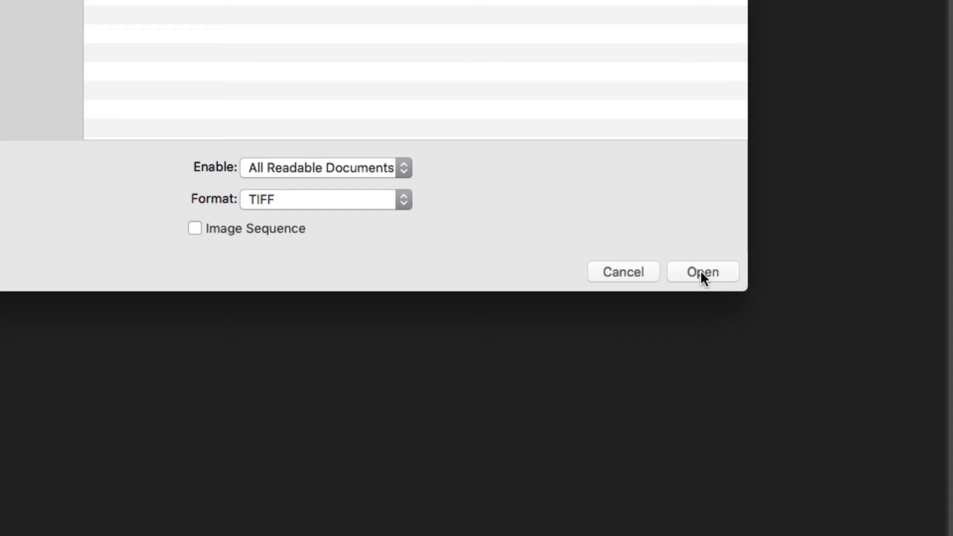
left_click(701, 273)
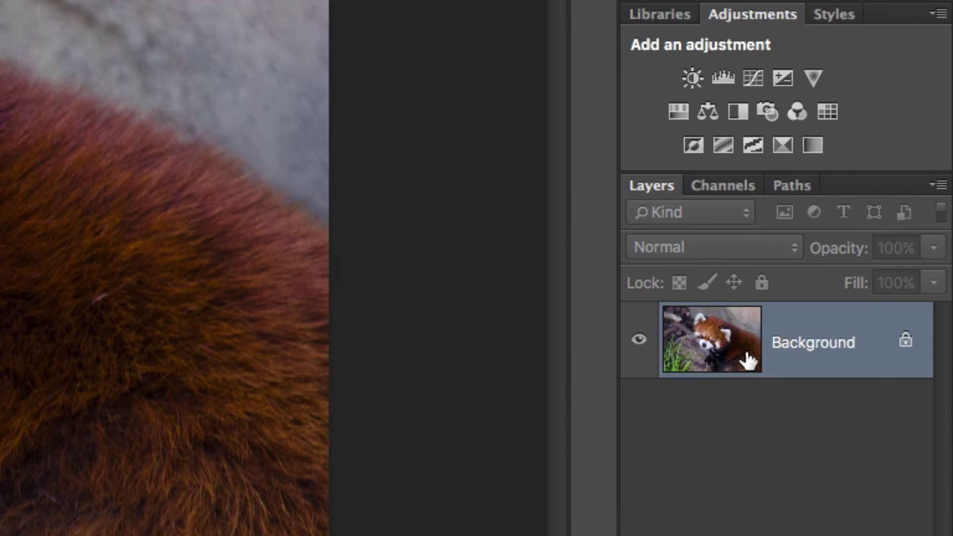
Run Filter > Athentech Imaging > Perfectly Clear v2 on the red panda photo.
left_click(243, 6)
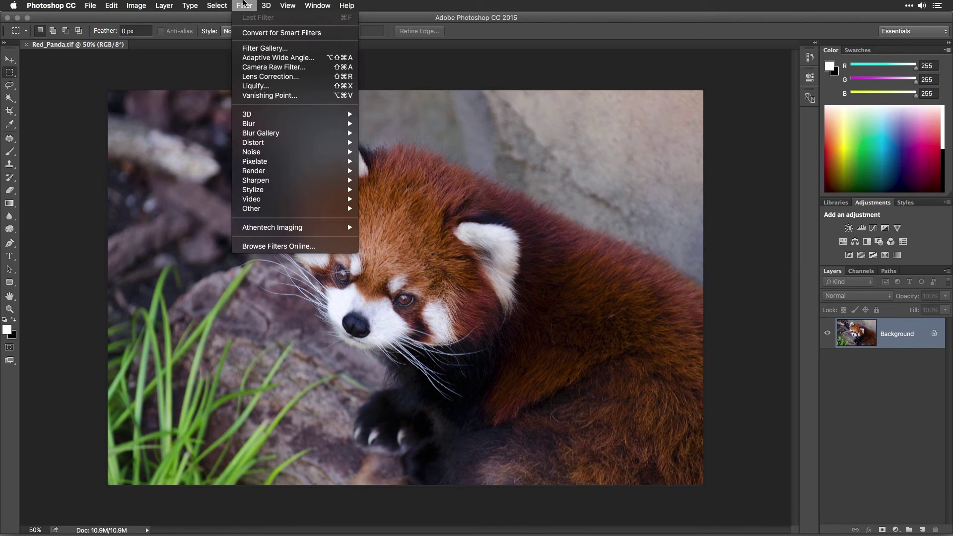
mouse_move(265, 229)
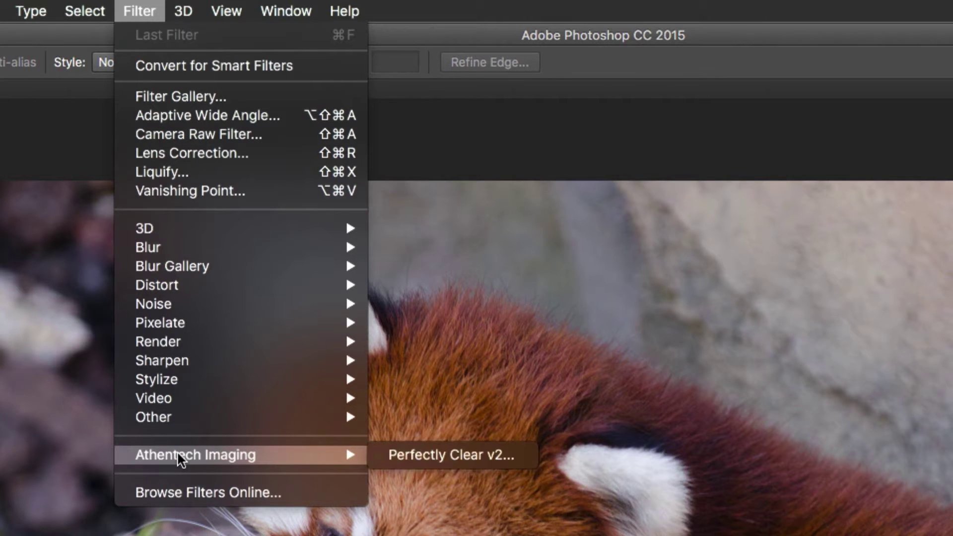
left_click(386, 452)
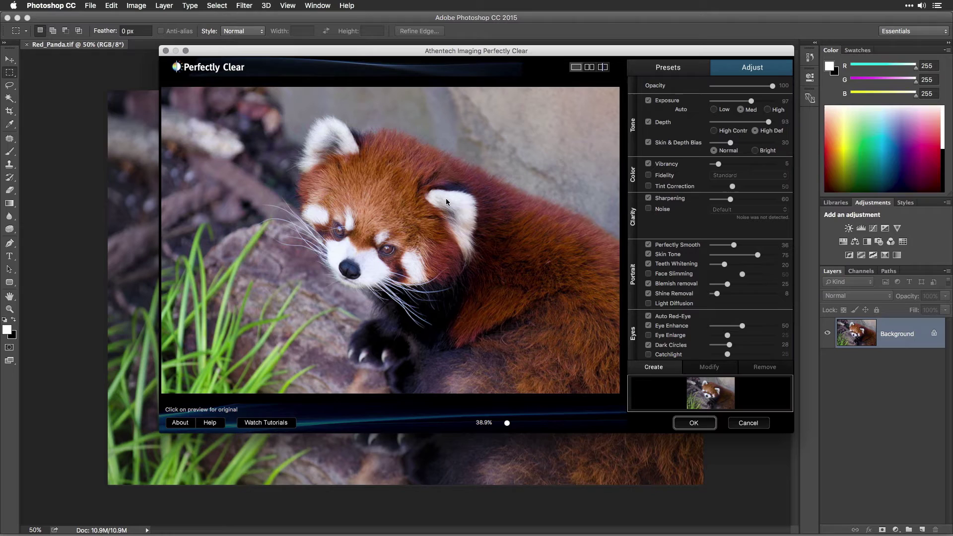
Check the uncorrected original, then widen the plug-in window and make it full screen.
left_click(481, 198)
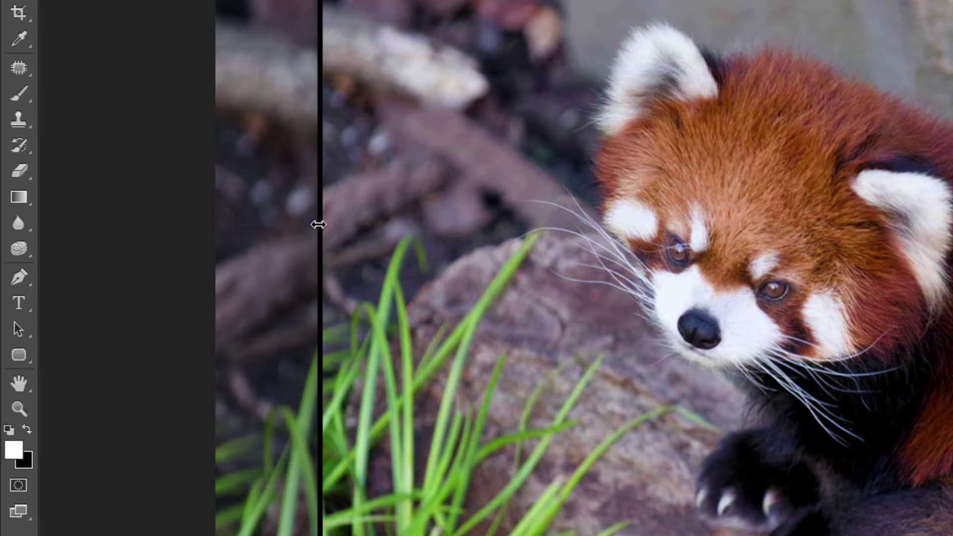
left_click_drag(318, 225, 135, 261)
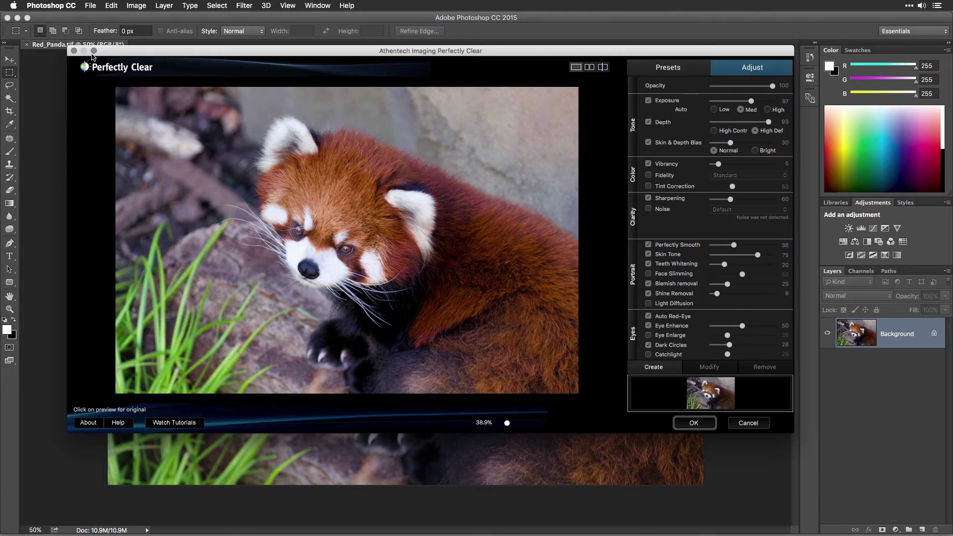
left_click(93, 51)
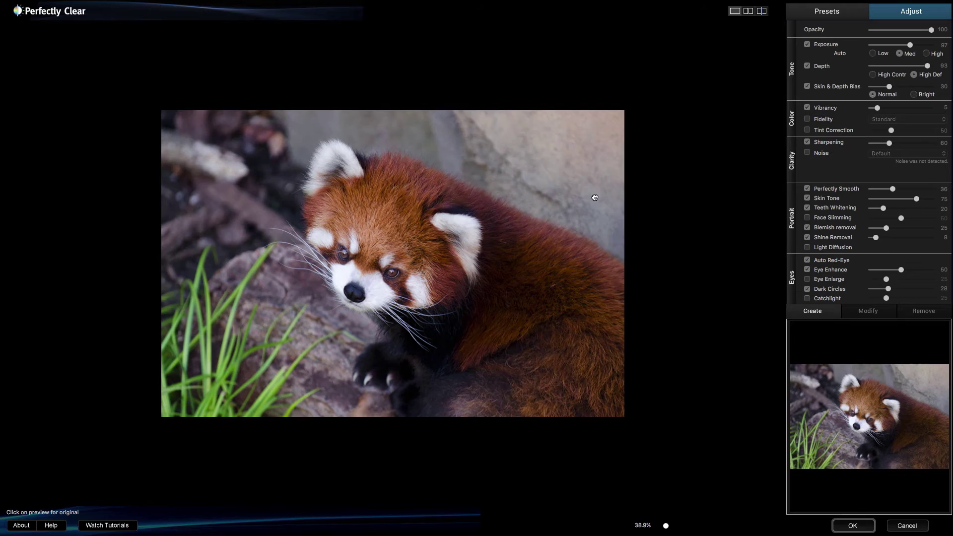
Compare with the original and try stacked and side-by-side before/after layouts.
left_click_drag(594, 197, 593, 198)
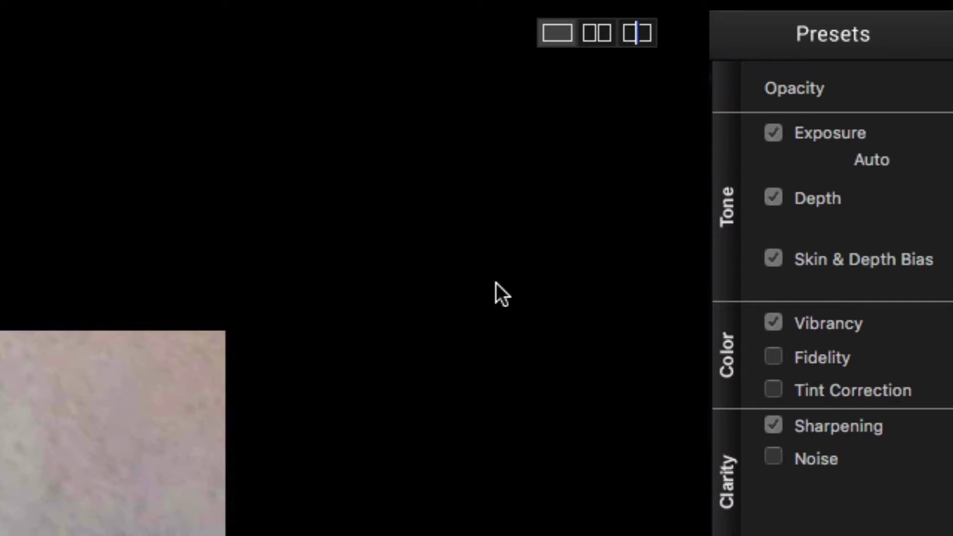
left_click(596, 41)
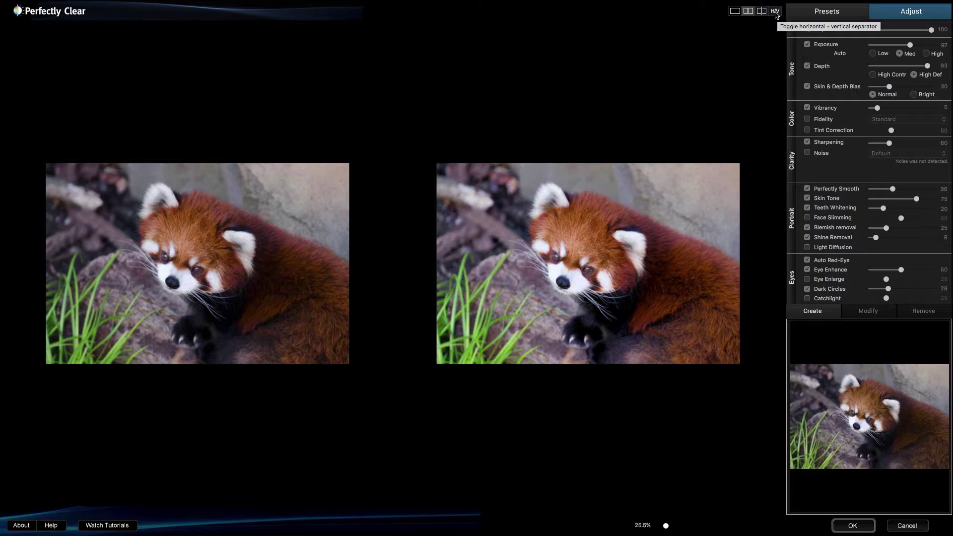
left_click(245, 47)
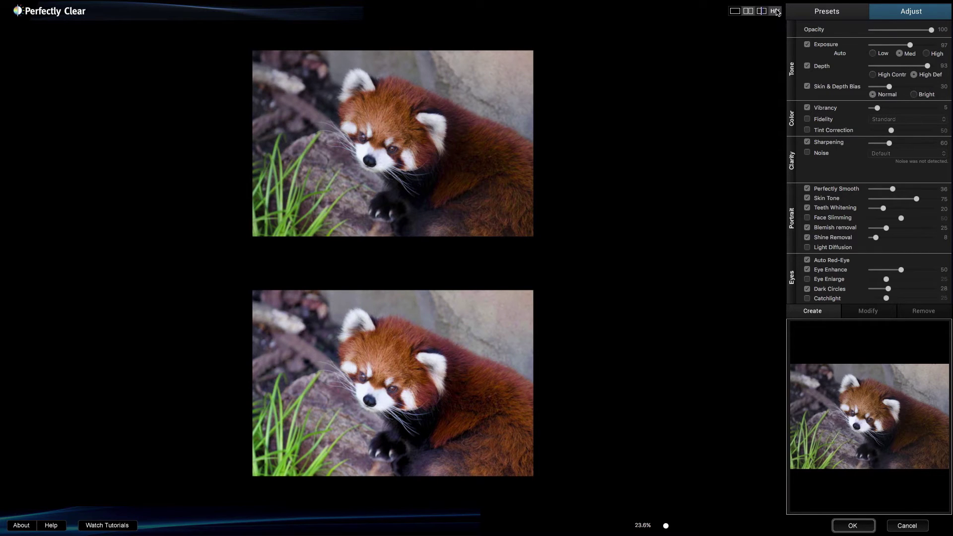
left_click(776, 11)
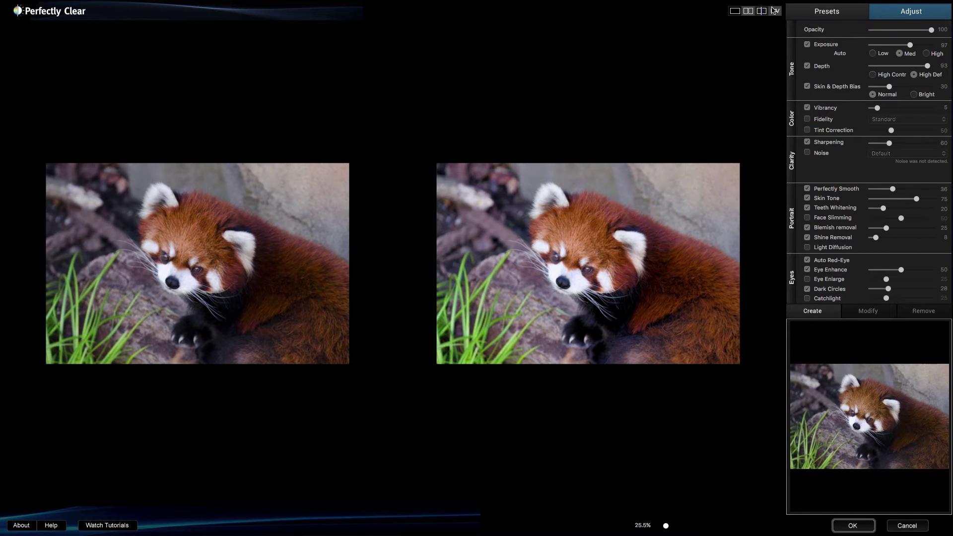
left_click(774, 10)
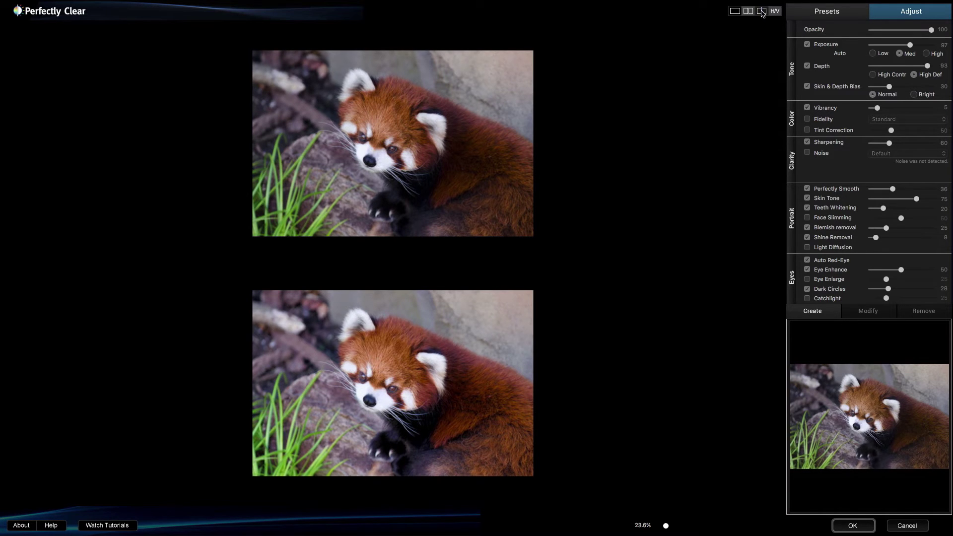
Try the divider split in both orientations, then return to the single corrected view.
left_click(762, 12)
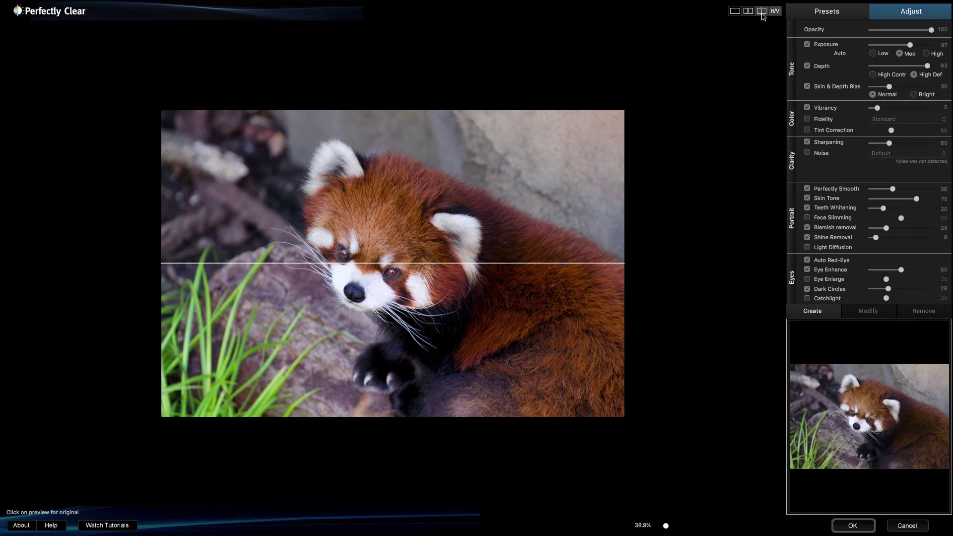
left_click(774, 11)
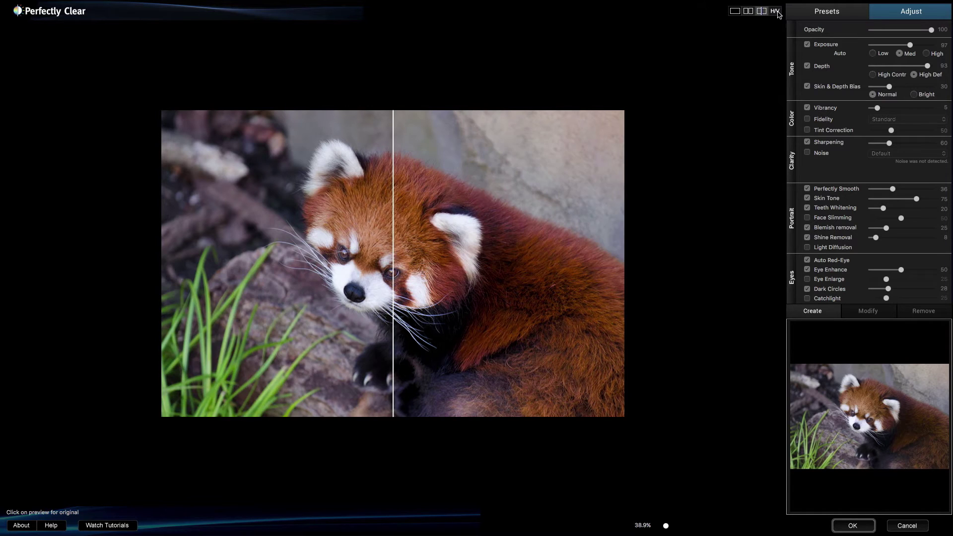
left_click(776, 11)
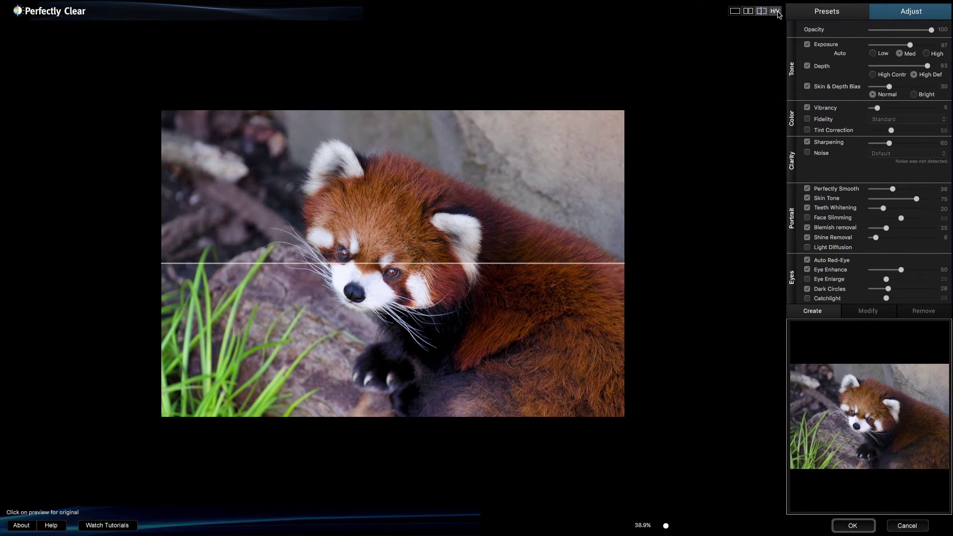
left_click(776, 11)
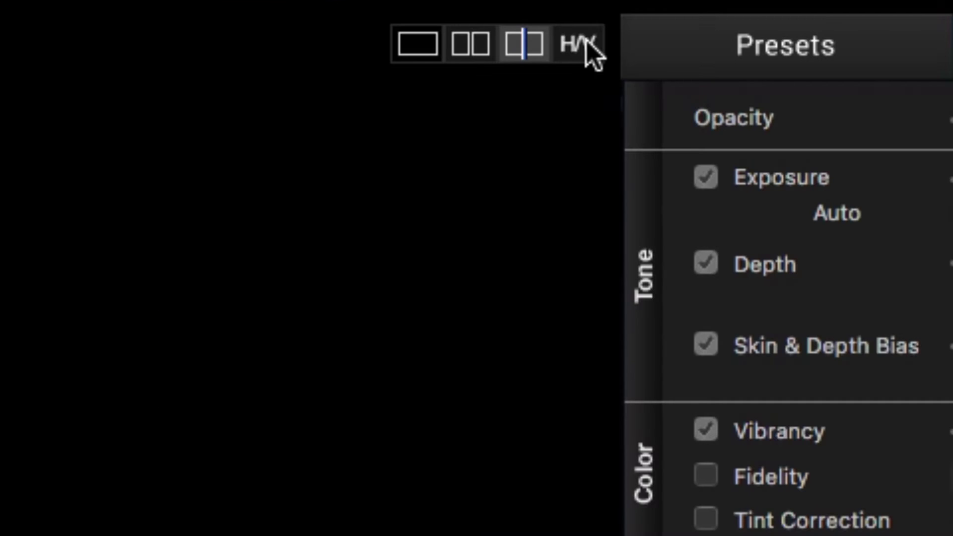
left_click(426, 50)
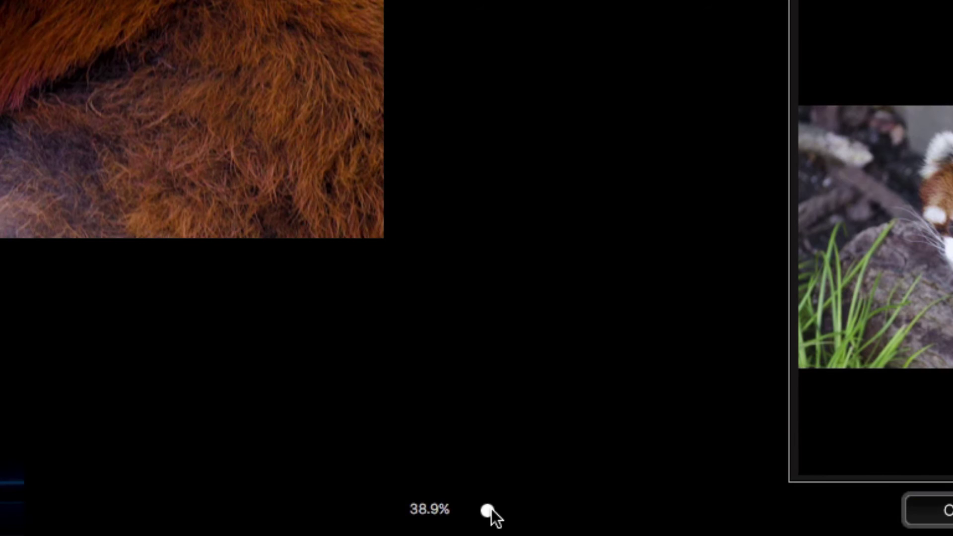
Zoom into the panda's face to about 177%, then to 100%, then back out to 50%.
left_click_drag(667, 526, 678, 525)
left_click_drag(517, 507, 617, 491)
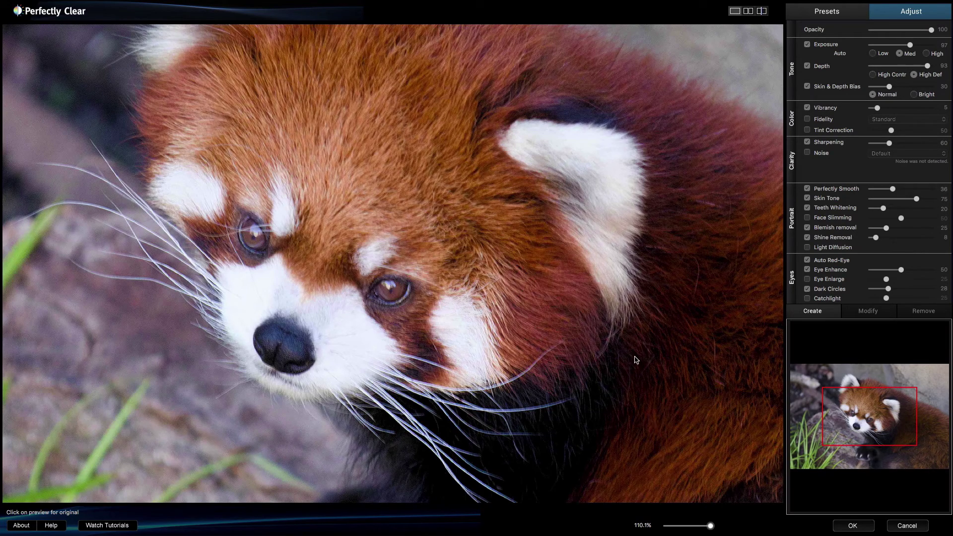
left_click_drag(710, 526, 759, 526)
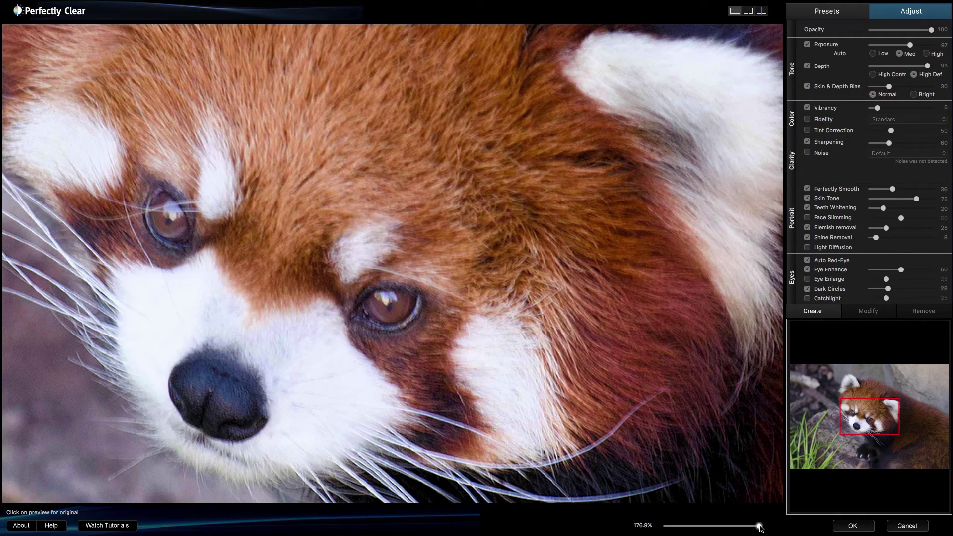
key("z")
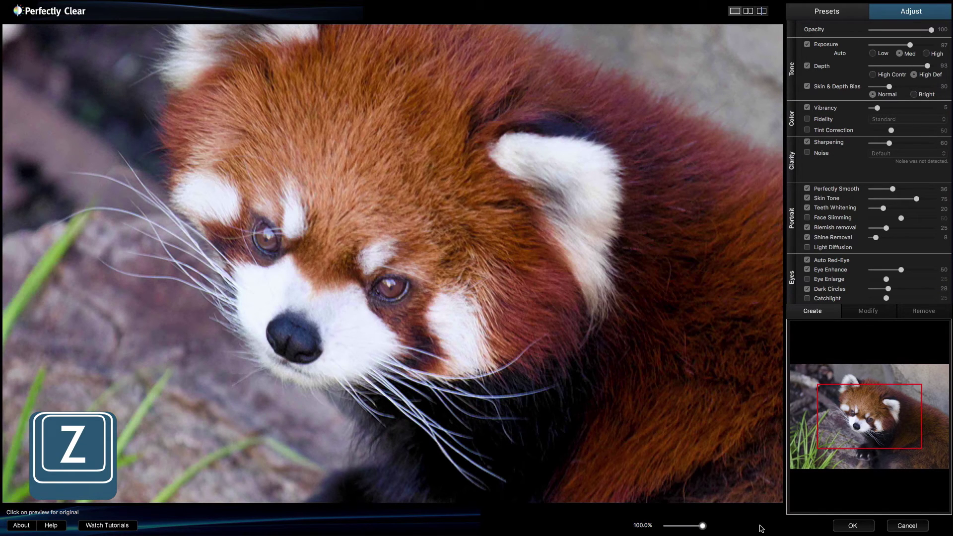
key("z")
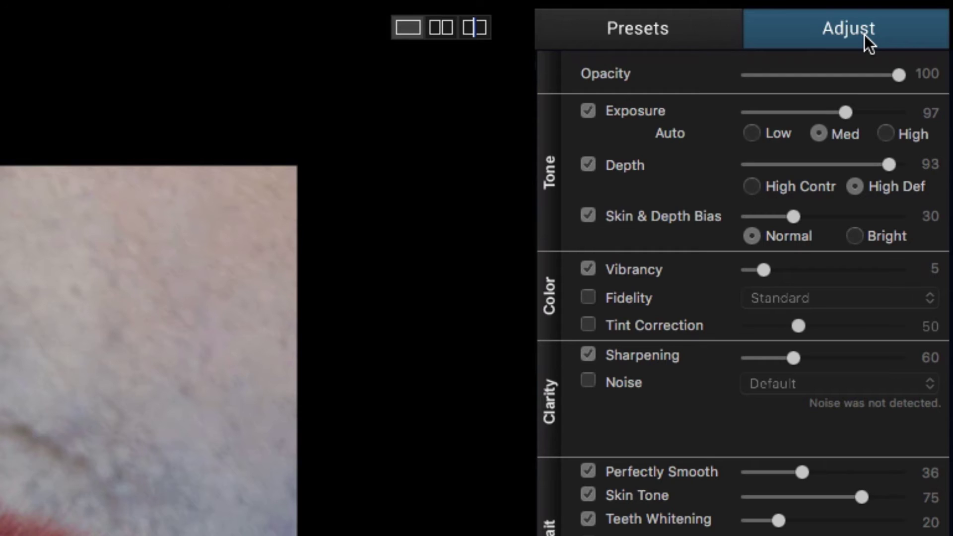
left_click(680, 15)
left_click(792, 36)
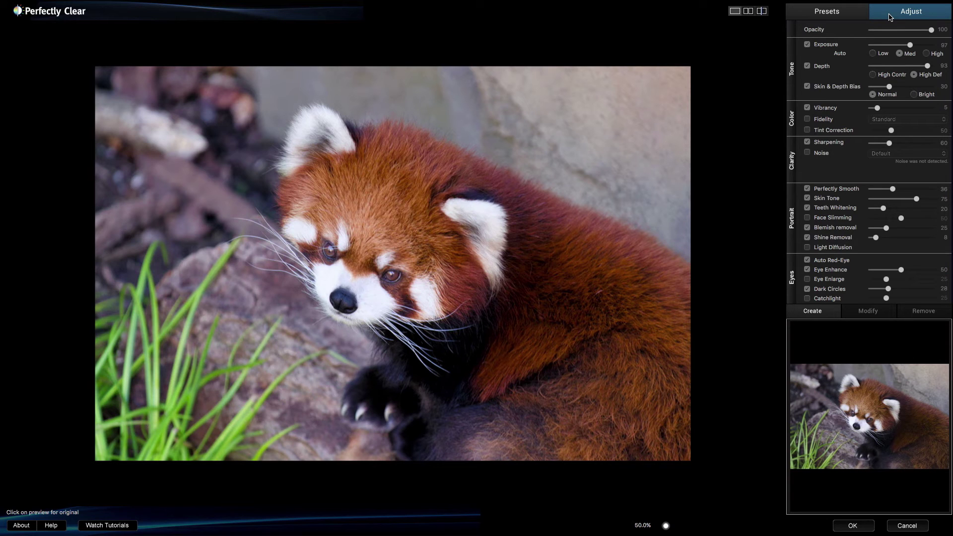
left_click(855, 14)
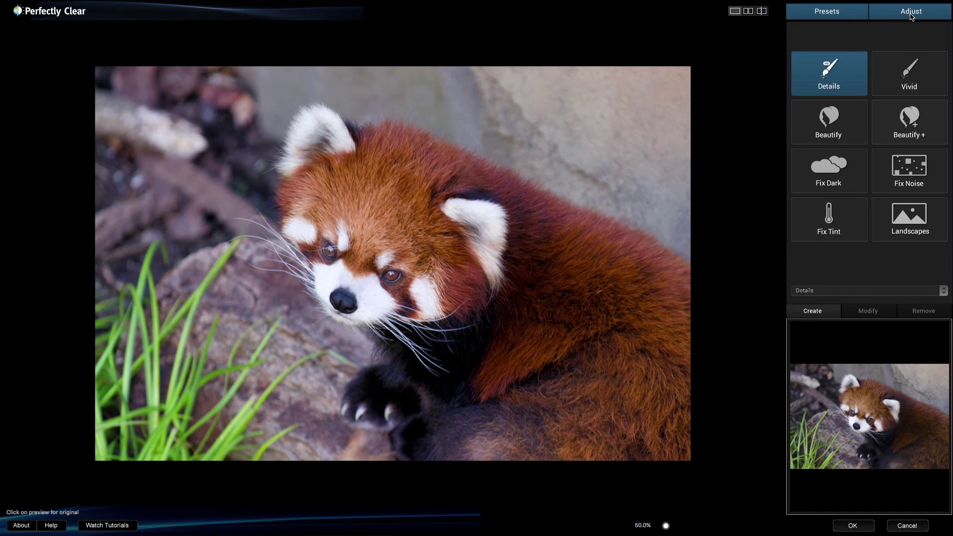
left_click(911, 12)
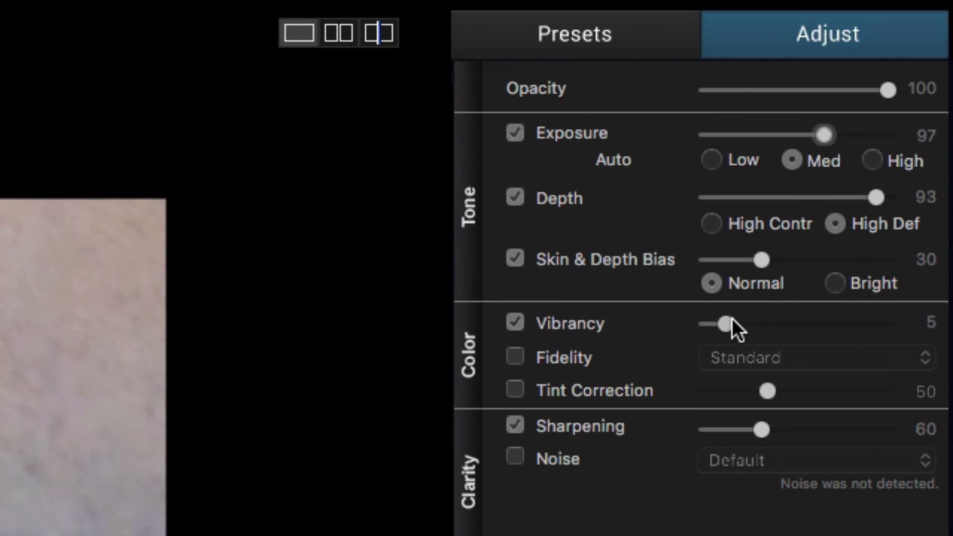
Set Vibrancy to 14 and Skin & Depth Bias to Bright, toggle Exposure, and raise Sharpening to 116.
left_click(767, 323)
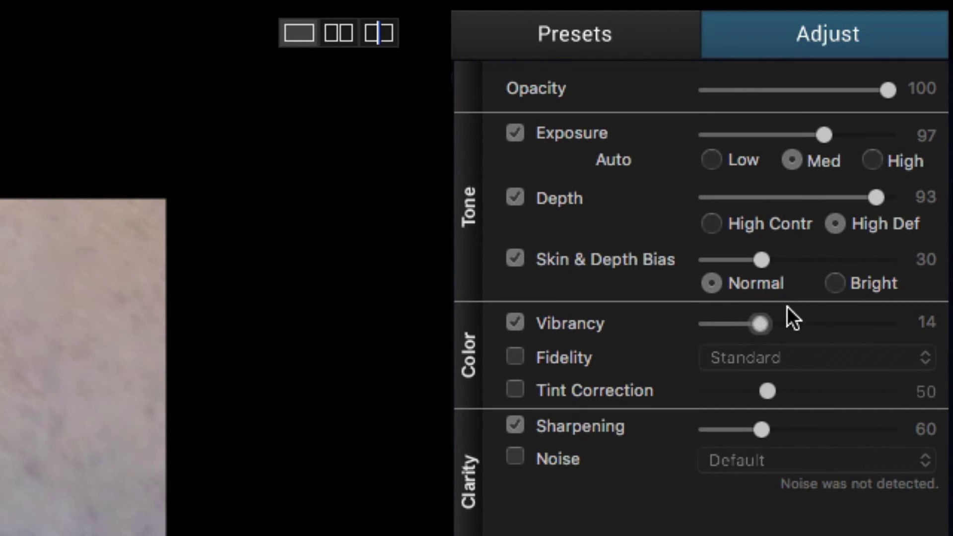
left_click(834, 284)
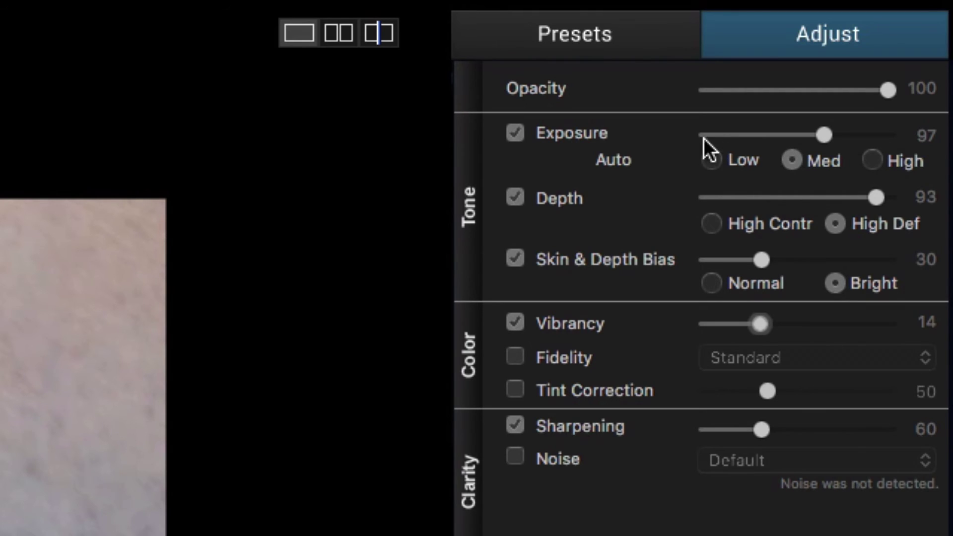
mouse_move(529, 130)
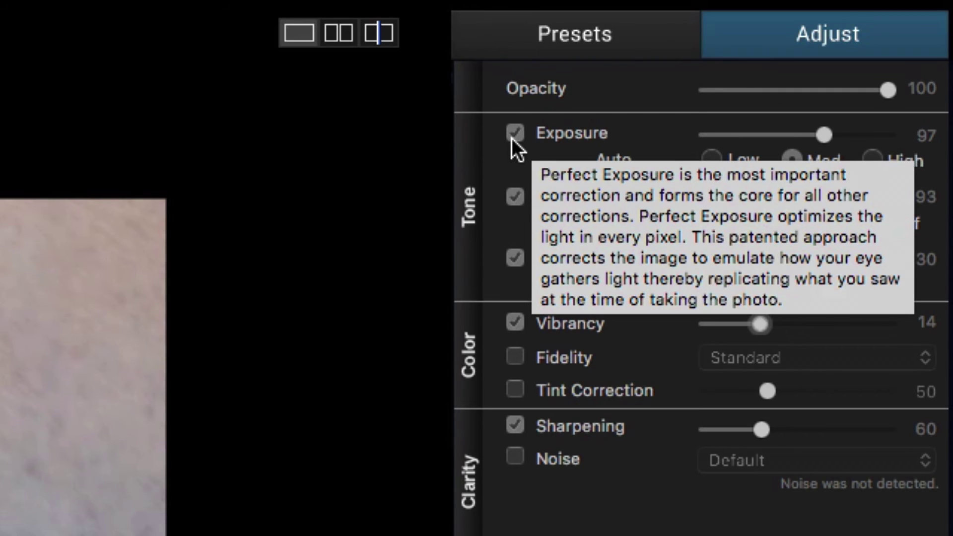
left_click(512, 136)
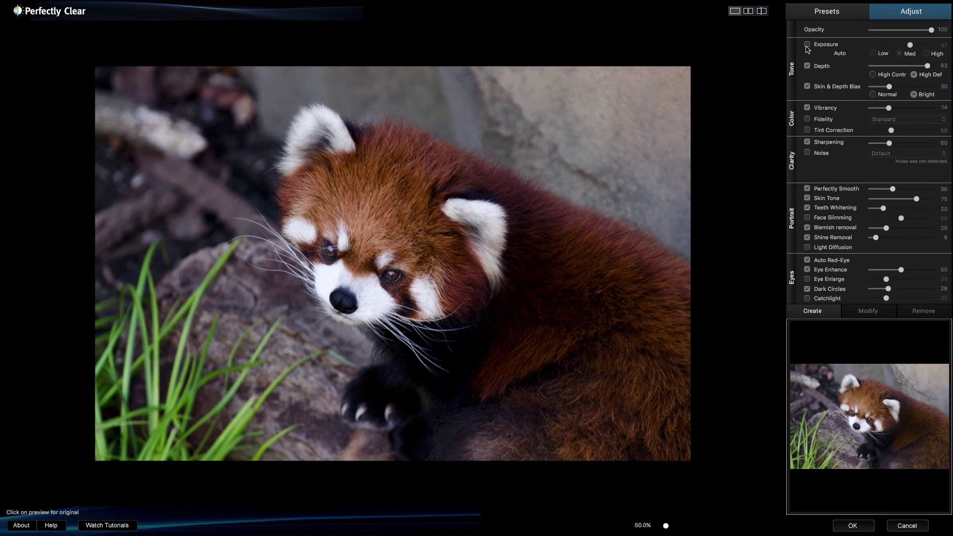
left_click(807, 46)
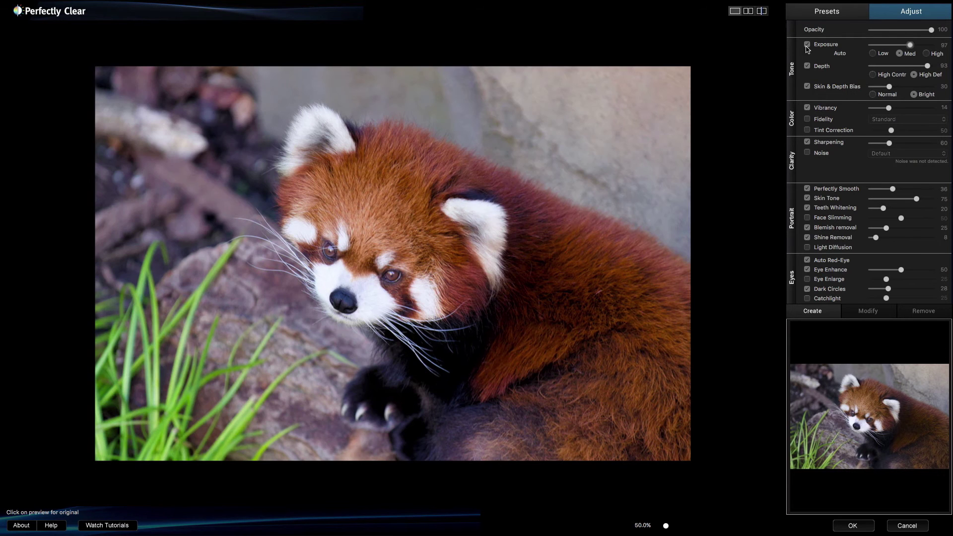
mouse_move(891, 145)
left_mouse_down()
mouse_move(926, 144)
mouse_move(908, 142)
left_mouse_up()
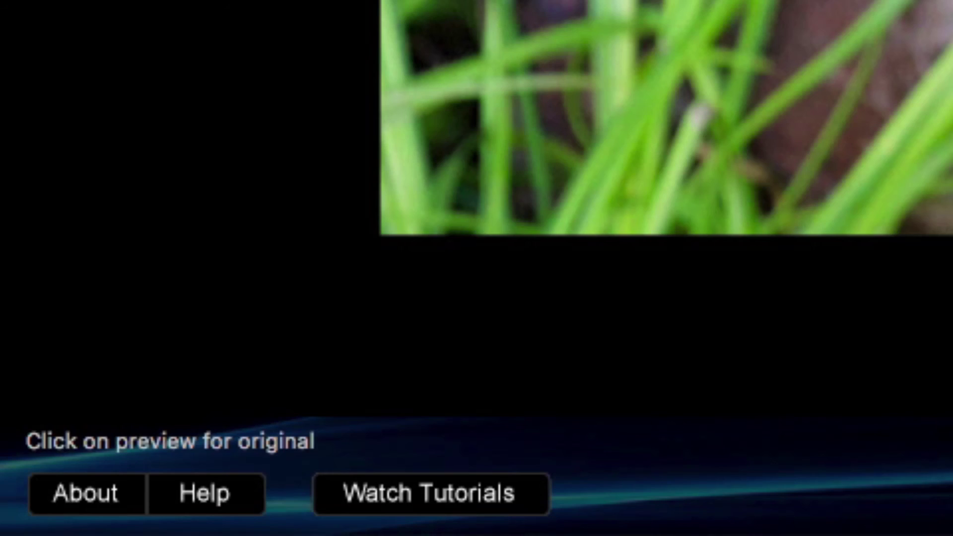
left_click(76, 512)
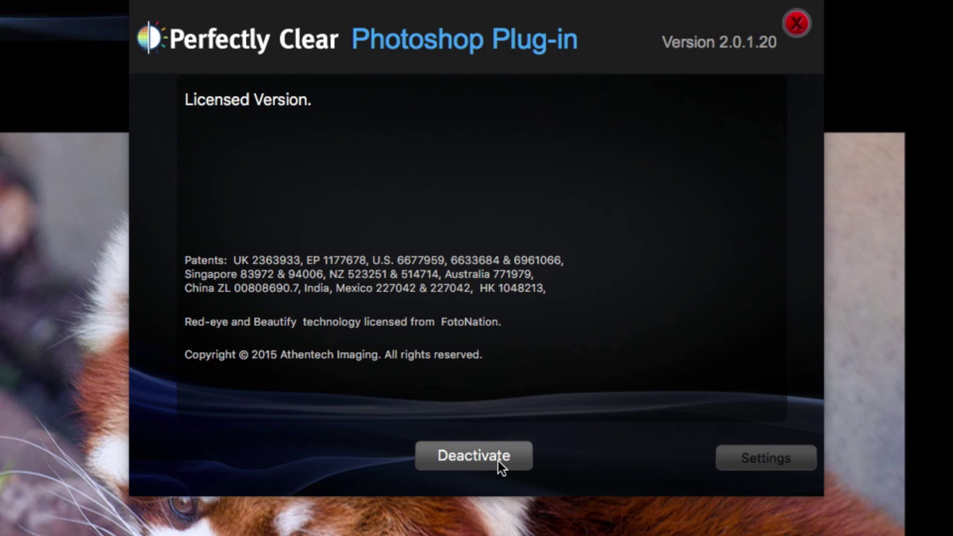
left_click(758, 466)
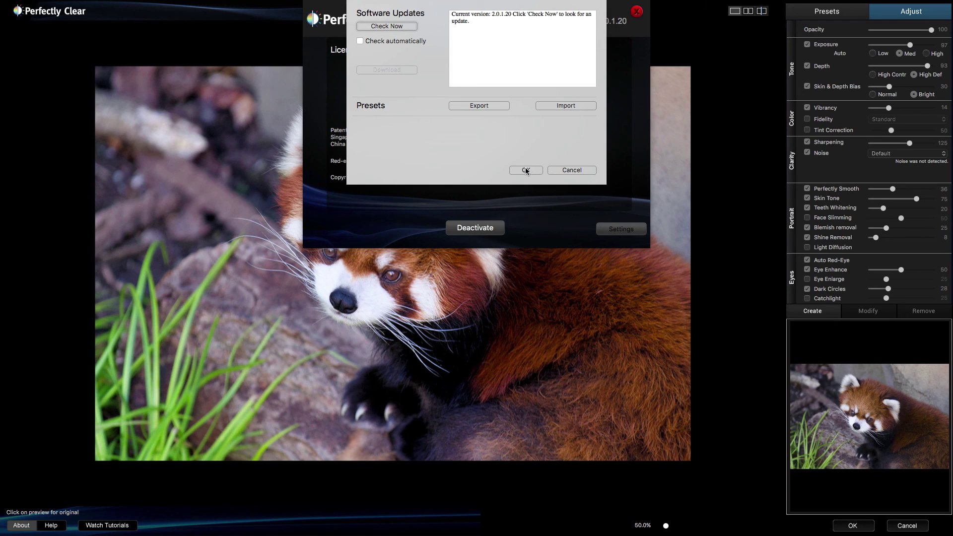
left_click(525, 169)
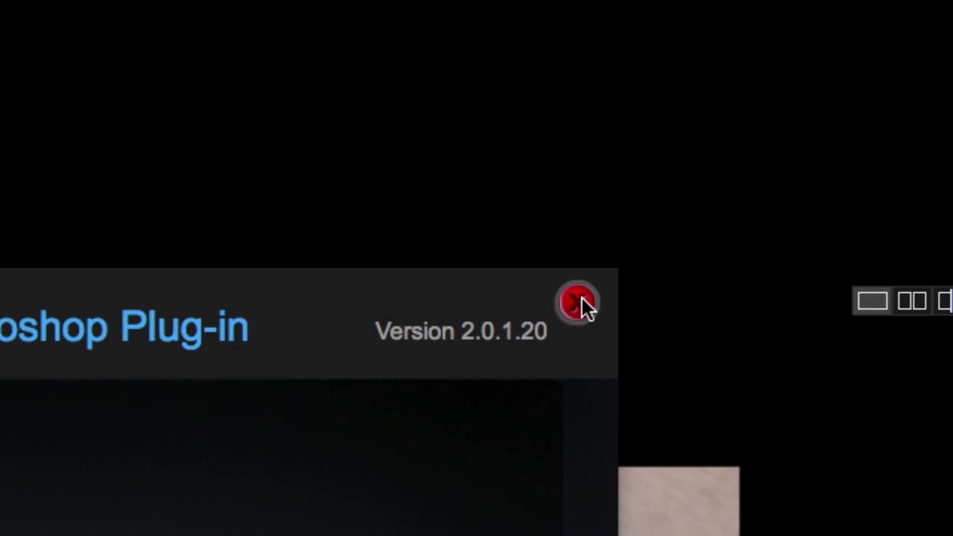
left_click(578, 302)
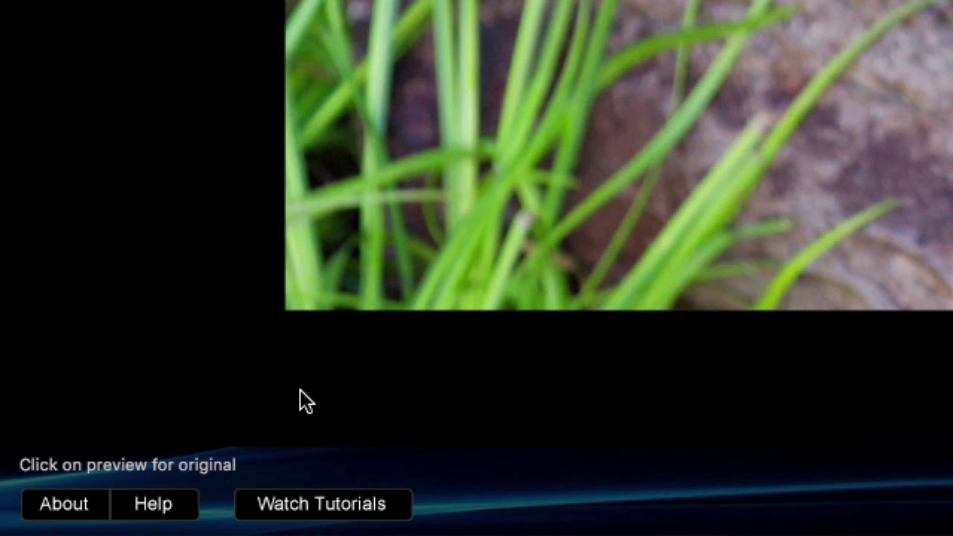
Open the plug-in's Help to view Photoshop Manual.pdf in Preview.
left_click(162, 504)
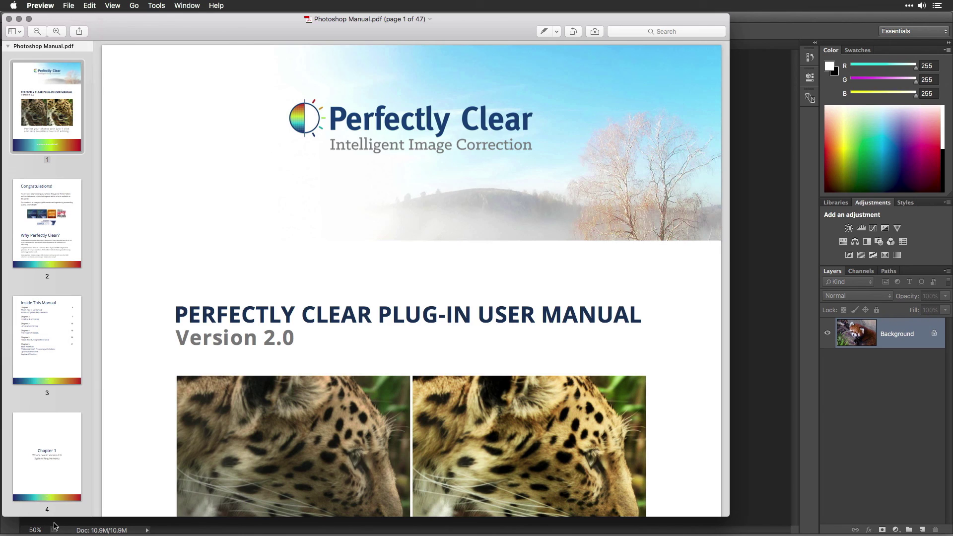